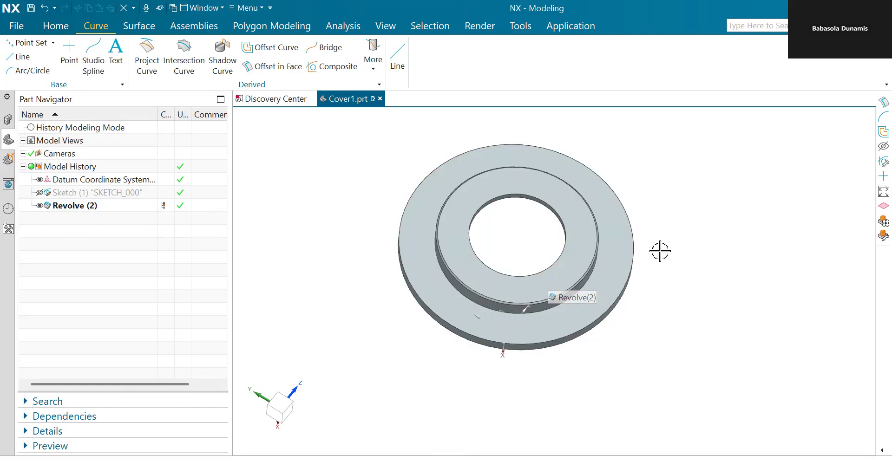
Step: Compare the revolved part with the reference flange drawing
{"action": "middle_click_drag", "start_coordinate": [671, 252], "coordinate": [694, 232]}
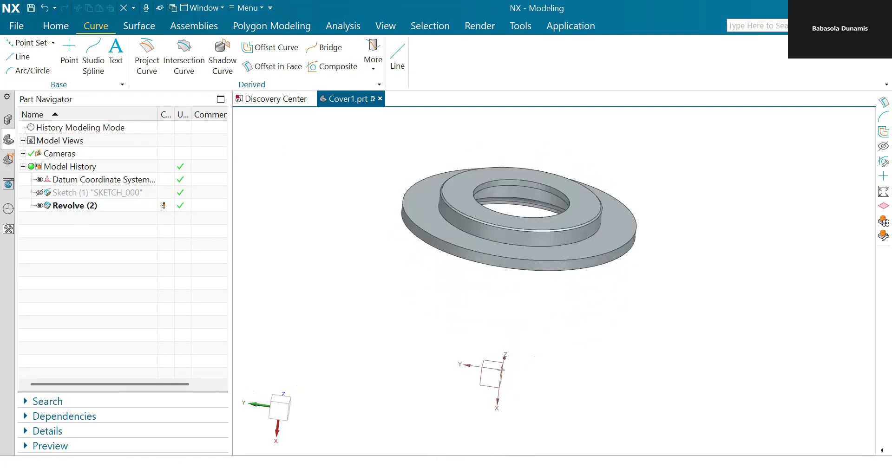
{"action": "key", "text": "alt+Tab"}
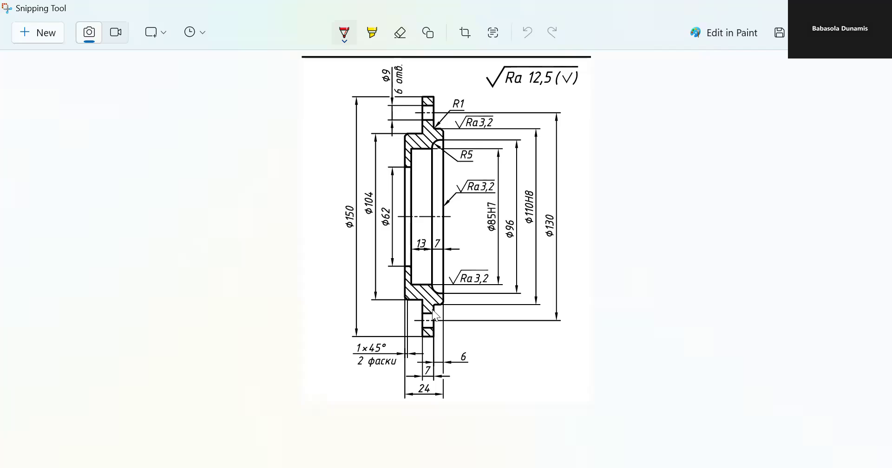
{"action": "scroll", "coordinate": [435, 321], "scroll_direction": "up", "scroll_amount": 2}
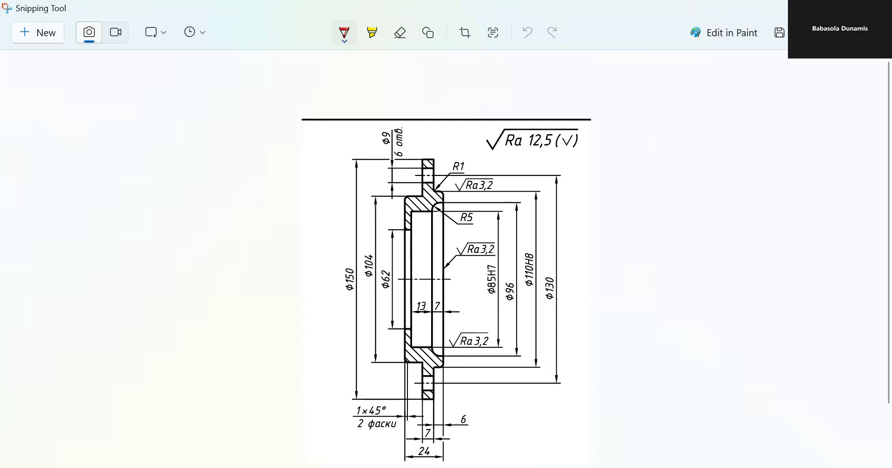
{"action": "left_click", "coordinate": [812, 9]}
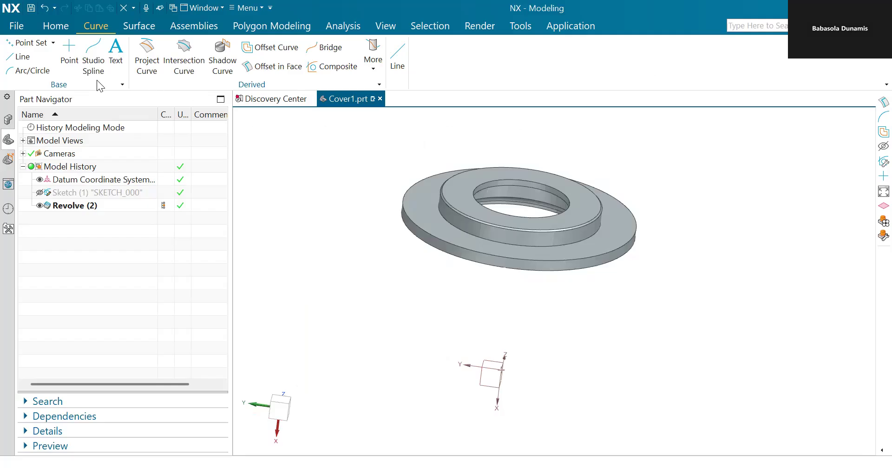
{"action": "left_click", "coordinate": [54, 28]}
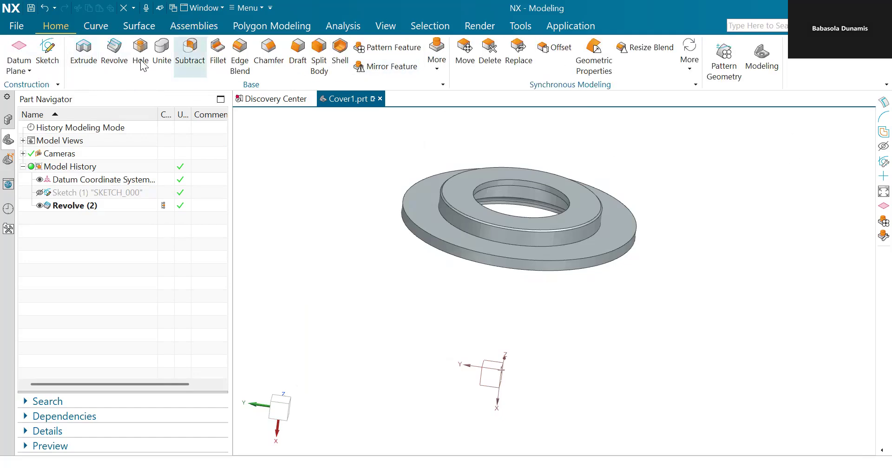
{"action": "left_click", "coordinate": [97, 27]}
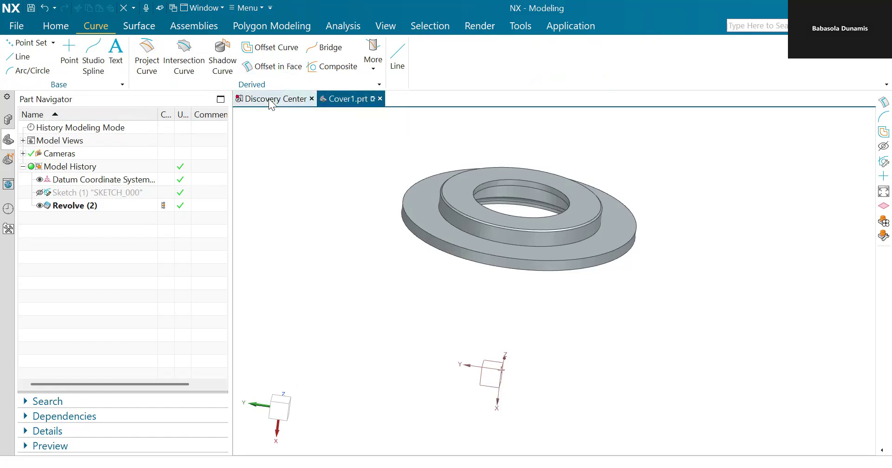
Step: Search the command finder for offset commands
{"action": "left_click", "coordinate": [760, 25]}
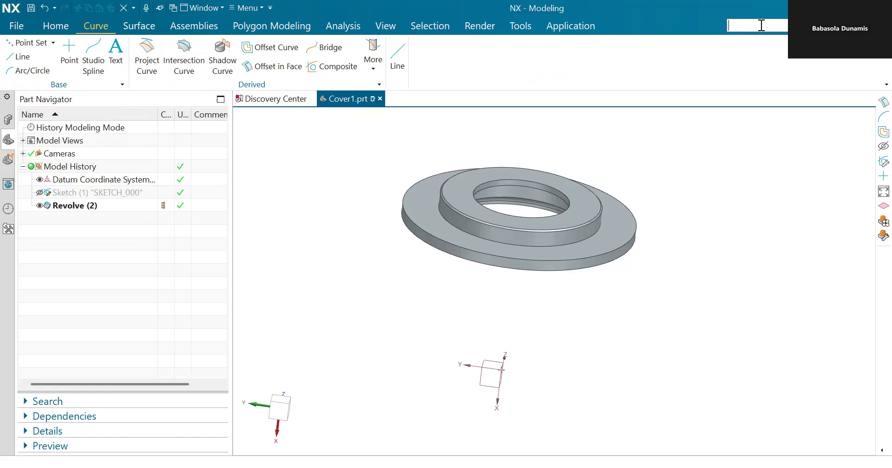
{"action": "type", "text": "OFF"}
{"action": "key", "text": "BackSpace"}
{"action": "key", "text": "BackSpace"}
{"action": "key", "text": "BackSpace"}
{"action": "type", "text": "off"}
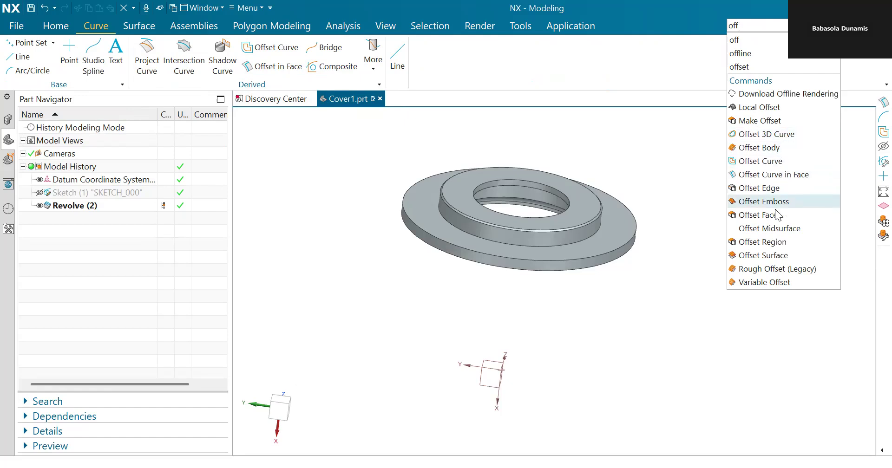
{"action": "left_click", "coordinate": [675, 165]}
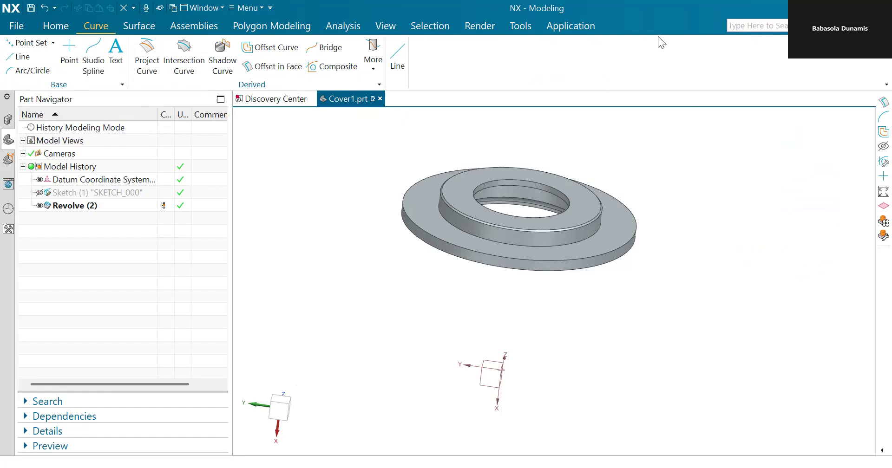
Step: Open the ribbon customization dialog, search its command list for offset commands, and close it
{"action": "right_click", "coordinate": [645, 22]}
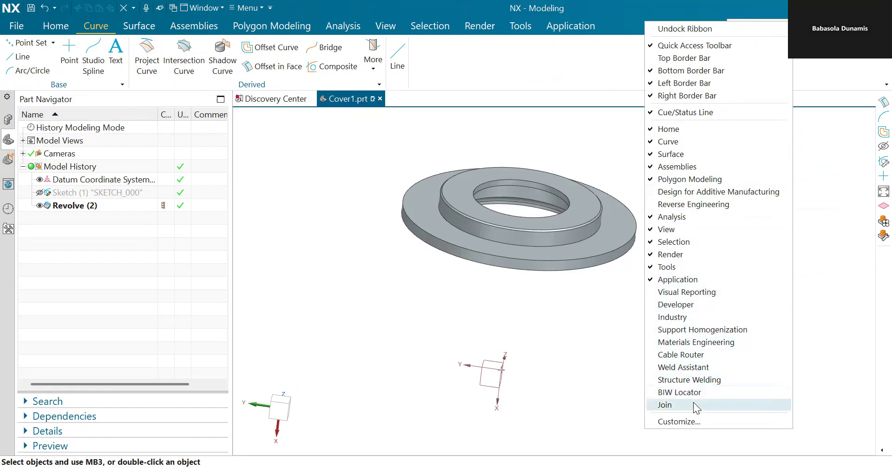
{"action": "left_click", "coordinate": [699, 423]}
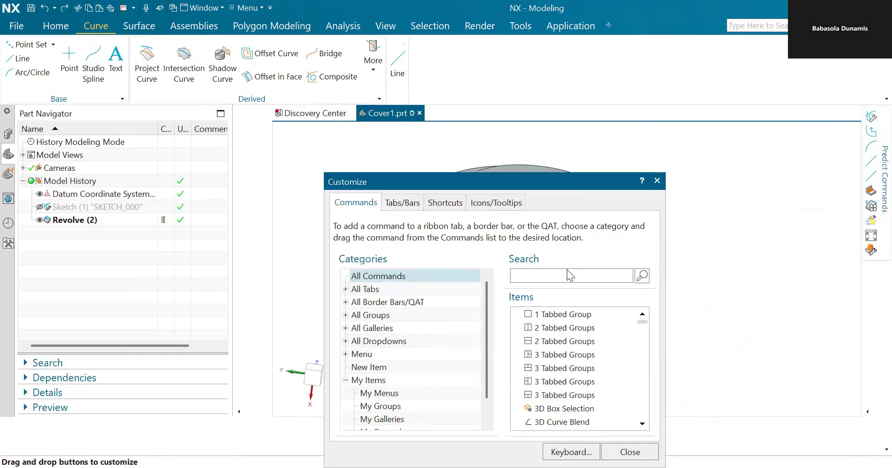
{"action": "type", "text": "off"}
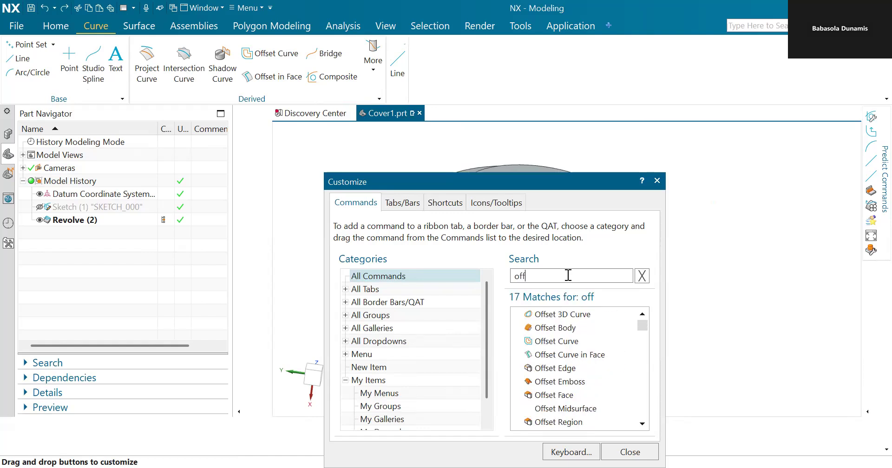
{"action": "left_click", "coordinate": [587, 360]}
{"action": "left_click_drag", "start_coordinate": [585, 358], "coordinate": [533, 336]}
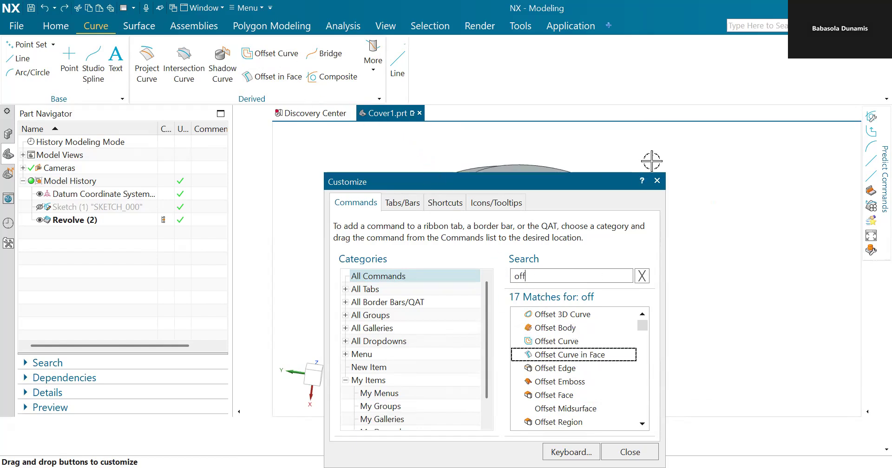
{"action": "left_click", "coordinate": [657, 180]}
{"action": "middle_click_drag", "start_coordinate": [698, 344], "coordinate": [706, 359]}
Step: Start Offset Curve in Face, picking the flange's outer edge as the curve and the part's faces as the face
{"action": "left_click", "coordinate": [263, 70]}
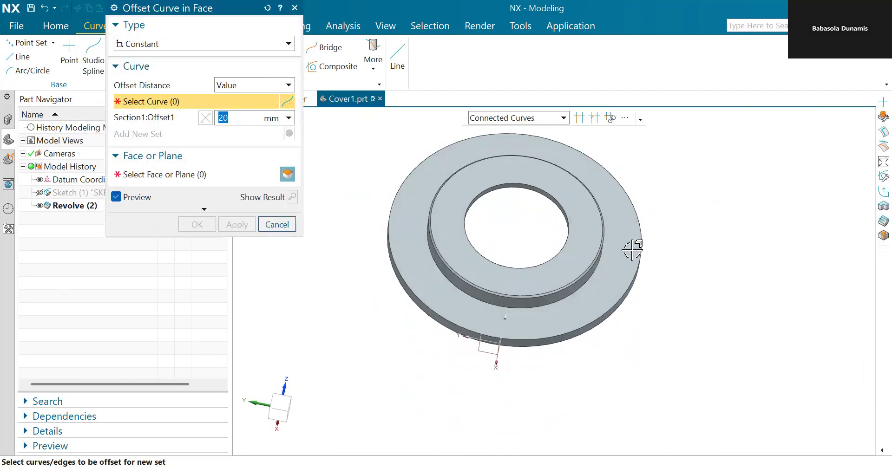
{"action": "scroll", "coordinate": [611, 179], "scroll_direction": "down", "scroll_amount": 2}
{"action": "mouse_move", "coordinate": [696, 193]}
{"action": "middle_mouse_down"}
{"action": "mouse_move", "coordinate": [685, 175]}
{"action": "mouse_move", "coordinate": [697, 196]}
{"action": "middle_mouse_up"}
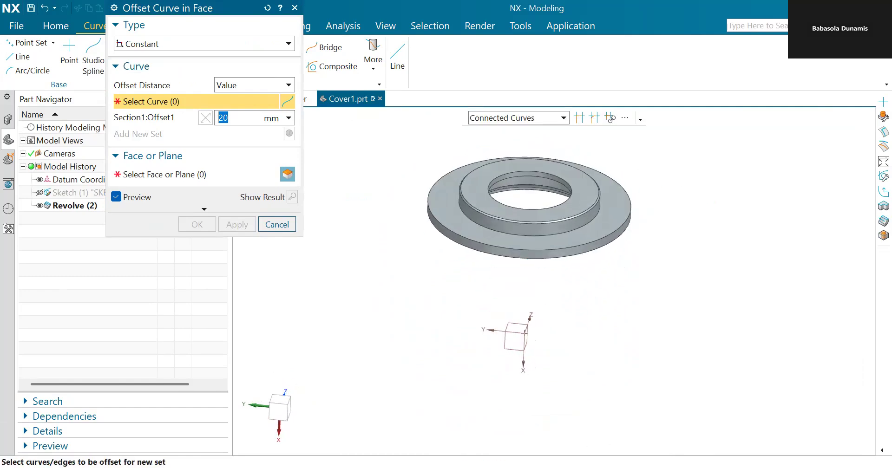
{"action": "key", "text": "alt+Tab"}
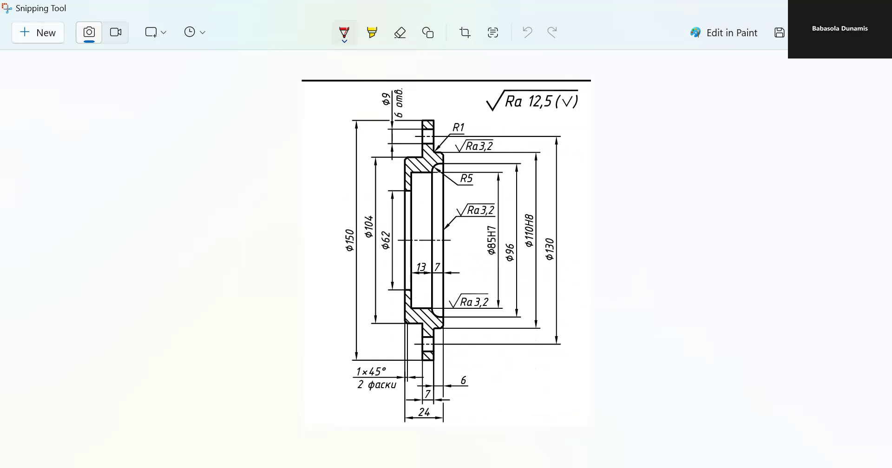
{"action": "key", "text": "alt+Tab"}
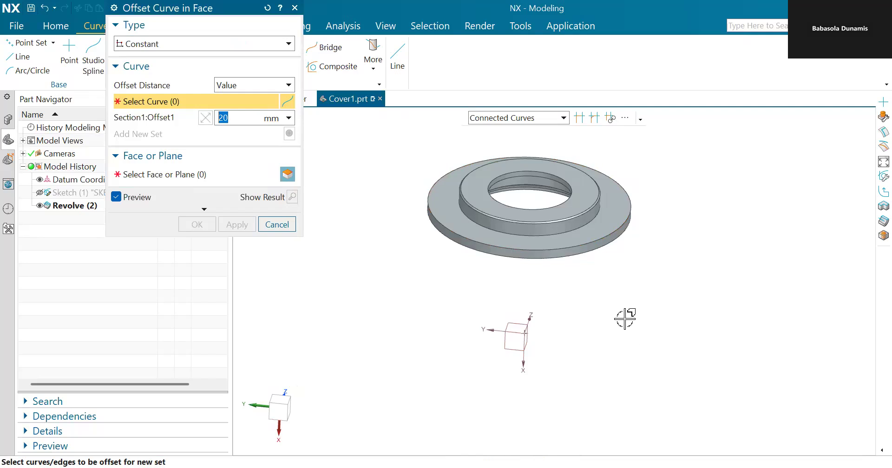
{"action": "left_click", "coordinate": [571, 247]}
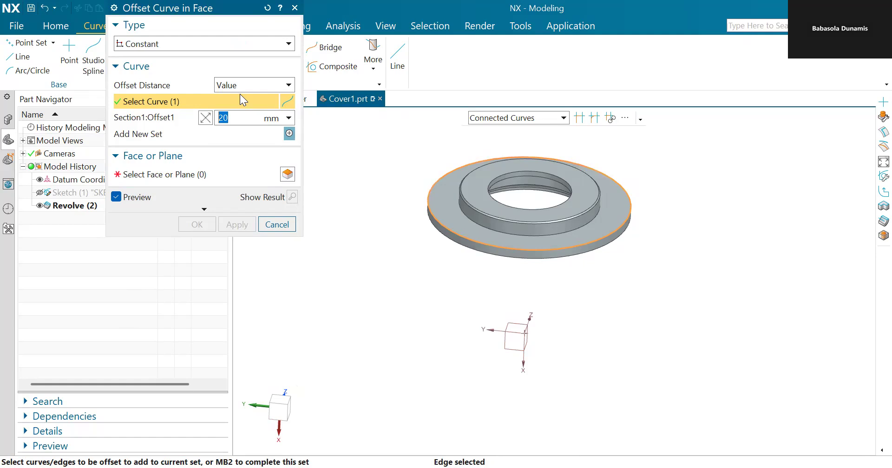
{"action": "left_click", "coordinate": [169, 178]}
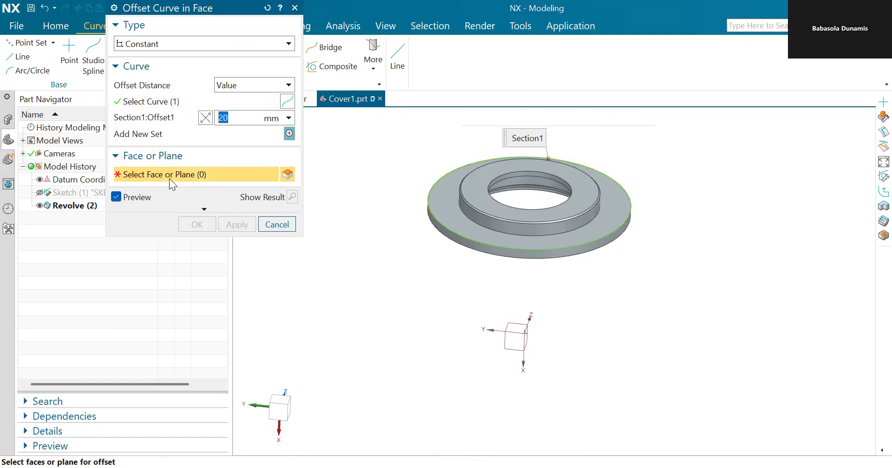
{"action": "left_click", "coordinate": [533, 246]}
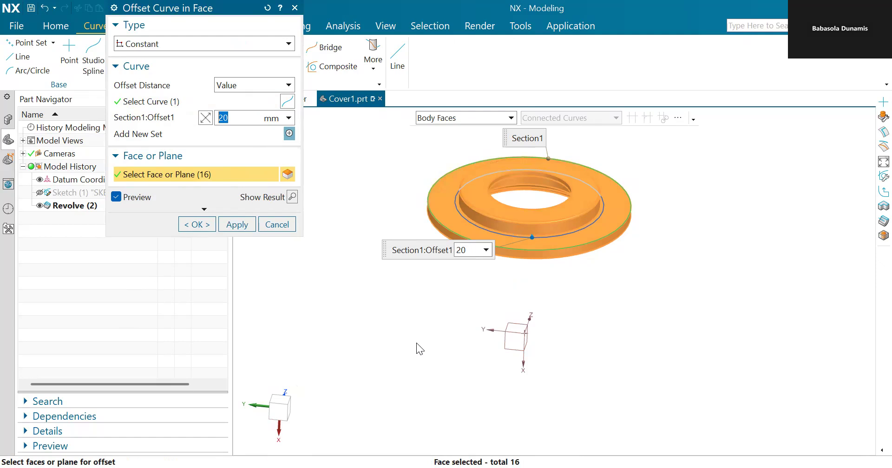
Step: Set the offset distance to 10 mm, preview the result, apply the offset curve, and close the command
{"action": "key", "text": "alt+Tab"}
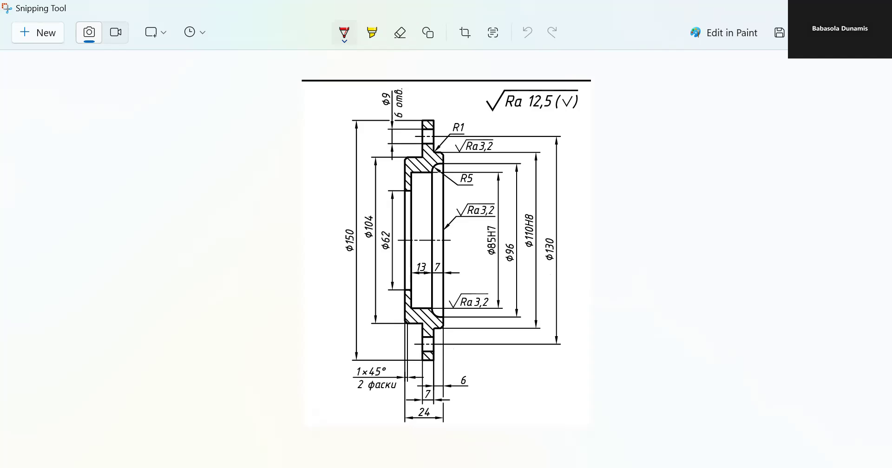
{"action": "key", "text": "alt+Tab"}
{"action": "left_click", "coordinate": [804, 135]}
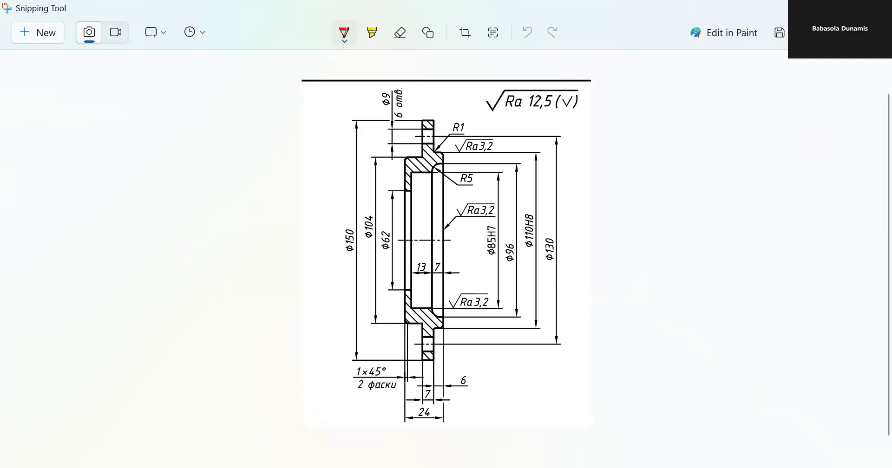
{"action": "key", "text": "alt+Tab"}
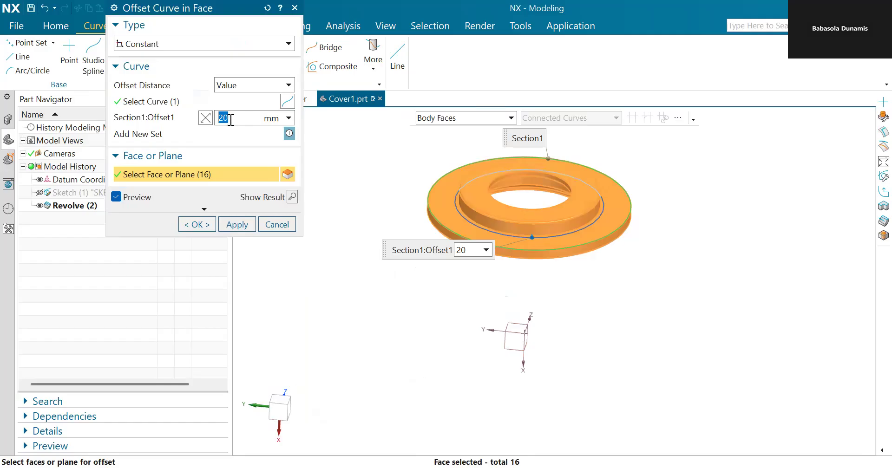
{"action": "type", "text": "1"}
{"action": "left_click", "coordinate": [289, 119]}
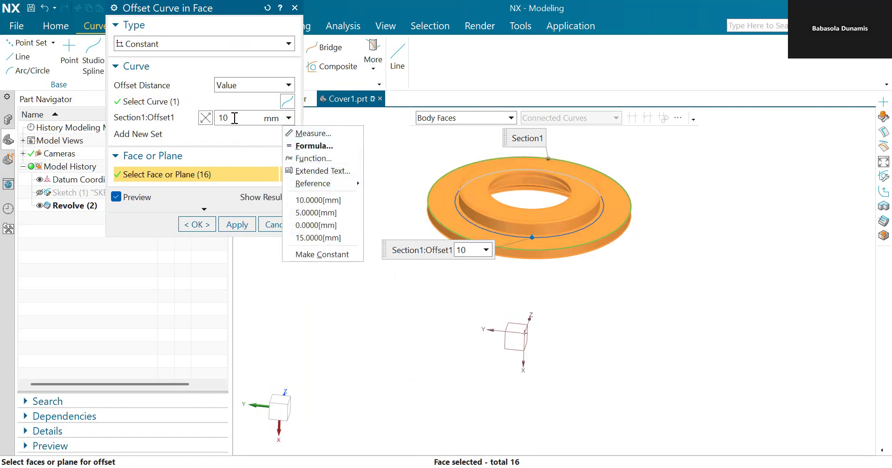
{"action": "left_click", "coordinate": [256, 255]}
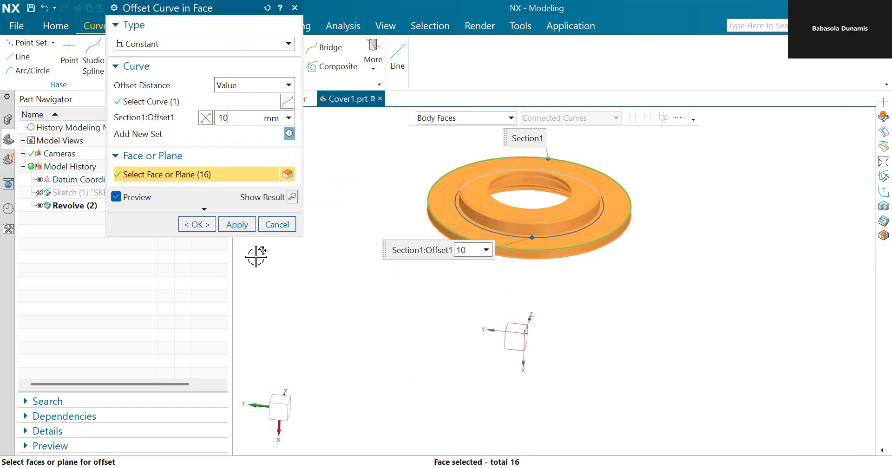
{"action": "left_click", "coordinate": [293, 197]}
{"action": "middle_click_drag", "start_coordinate": [424, 295], "coordinate": [425, 313]}
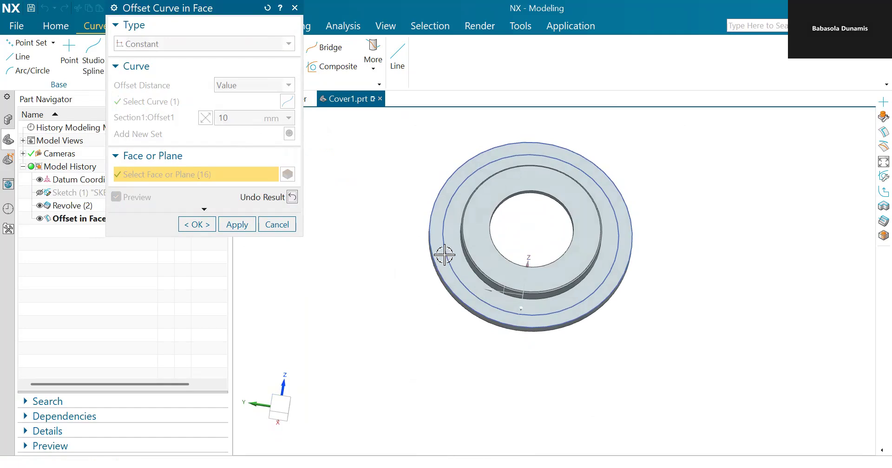
{"action": "left_click", "coordinate": [229, 225]}
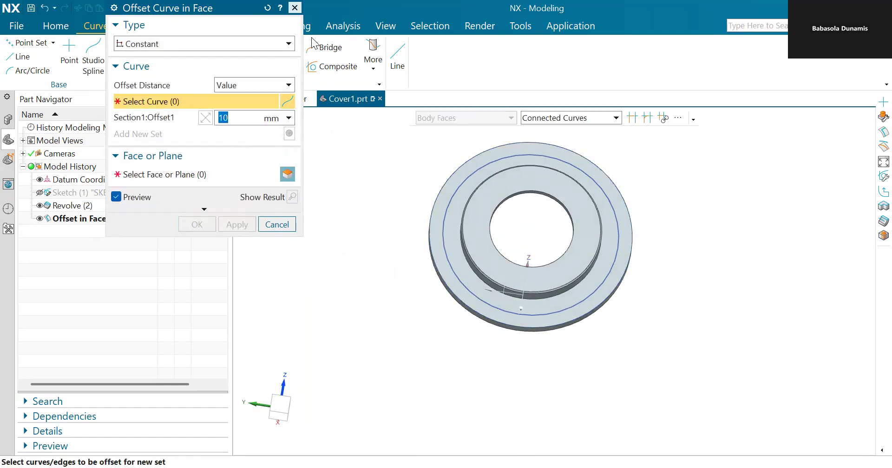
{"action": "key", "text": "Escape"}
Step: Create an intersection point where the offset curve crosses the flange's top face
{"action": "mouse_move", "coordinate": [609, 335]}
{"action": "middle_mouse_down"}
{"action": "mouse_move", "coordinate": [620, 316]}
{"action": "mouse_move", "coordinate": [613, 329]}
{"action": "middle_mouse_up"}
{"action": "scroll", "coordinate": [610, 297], "scroll_direction": "up", "scroll_amount": 2}
{"action": "scroll", "coordinate": [594, 252], "scroll_direction": "down", "scroll_amount": 4}
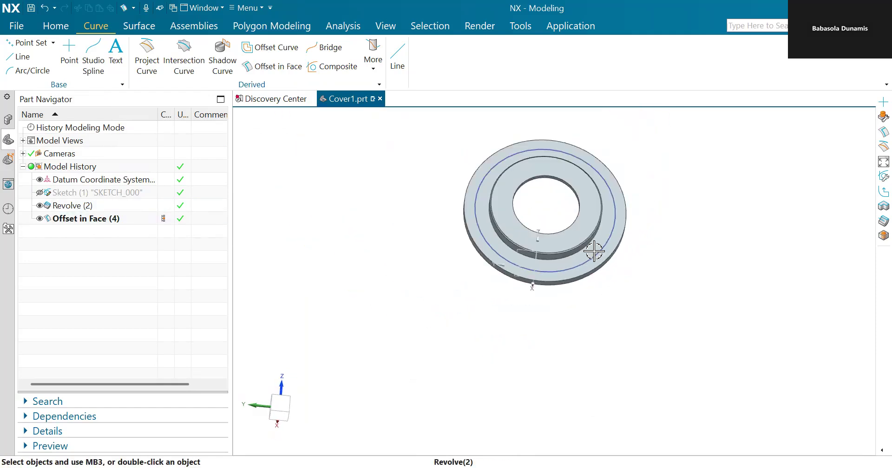
{"action": "middle_click_drag", "start_coordinate": [643, 277], "coordinate": [646, 259]}
{"action": "scroll", "coordinate": [548, 212], "scroll_direction": "up", "scroll_amount": 3}
{"action": "scroll", "coordinate": [548, 211], "scroll_direction": "down", "scroll_amount": 3}
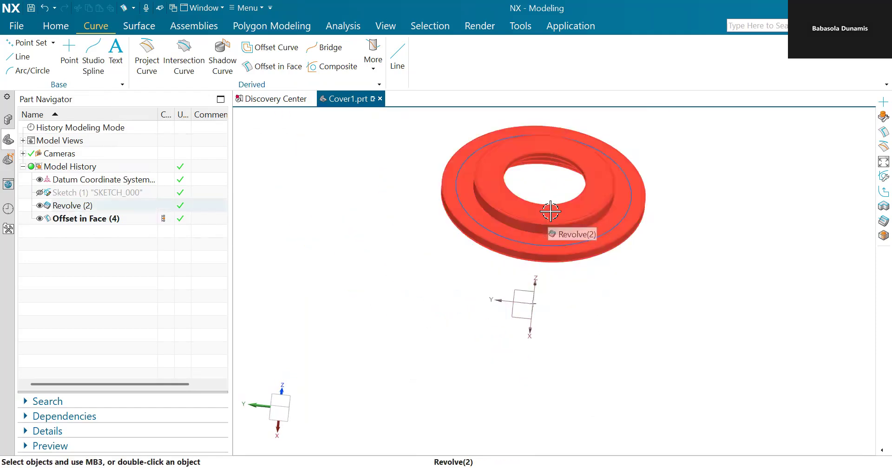
{"action": "left_click", "coordinate": [68, 50]}
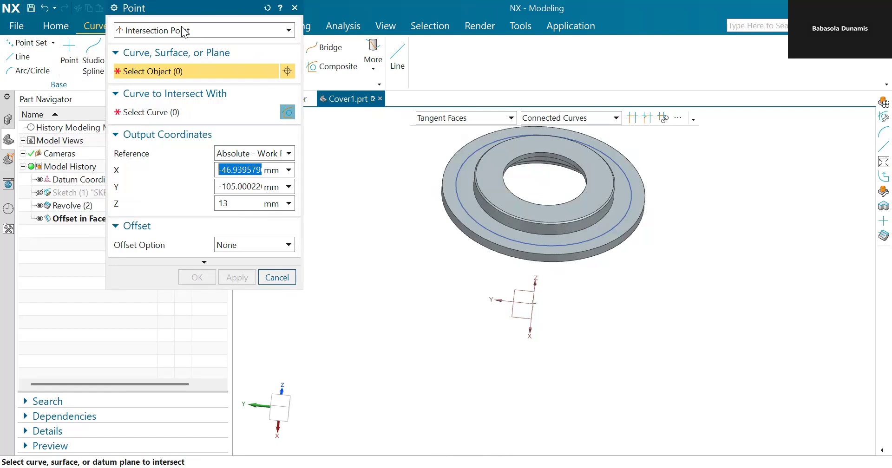
{"action": "left_click", "coordinate": [218, 27]}
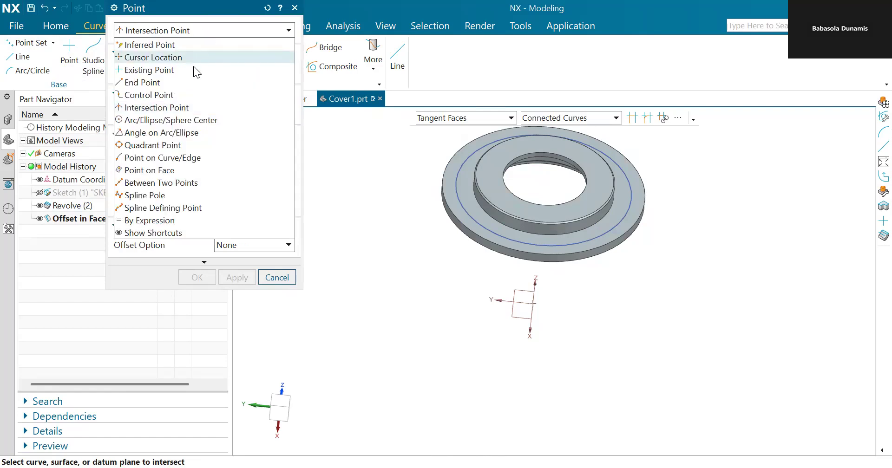
{"action": "left_click", "coordinate": [190, 113]}
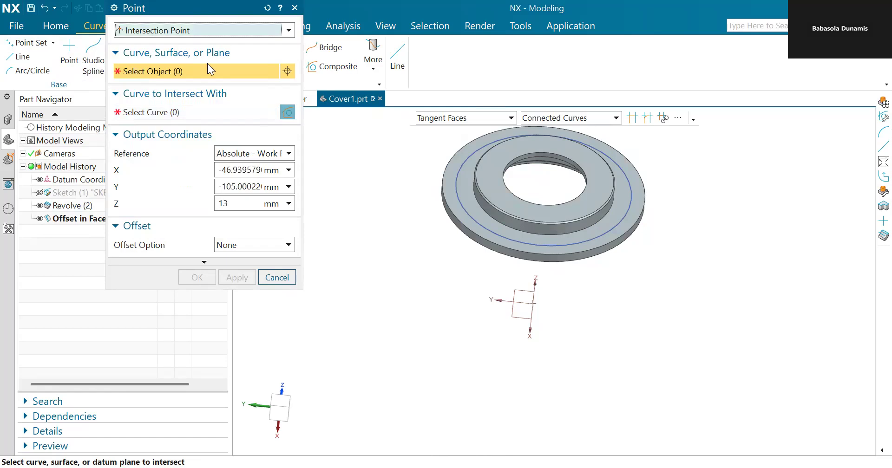
{"action": "left_click", "coordinate": [478, 232]}
{"action": "left_click", "coordinate": [200, 113]}
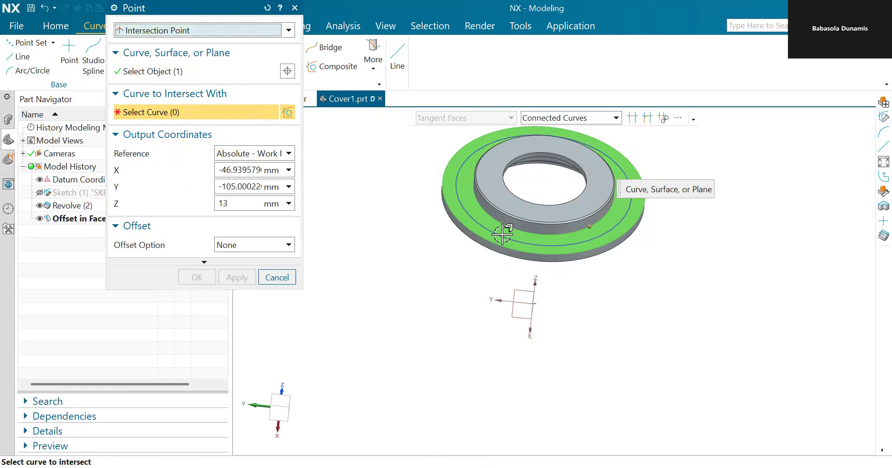
{"action": "left_click", "coordinate": [540, 245]}
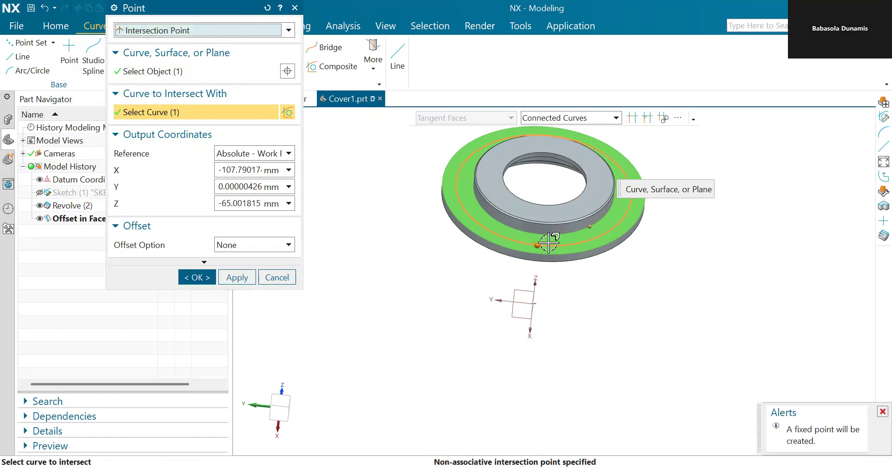
{"action": "scroll", "coordinate": [542, 244], "scroll_direction": "up", "scroll_amount": 2}
{"action": "scroll", "coordinate": [541, 244], "scroll_direction": "up", "scroll_amount": 2}
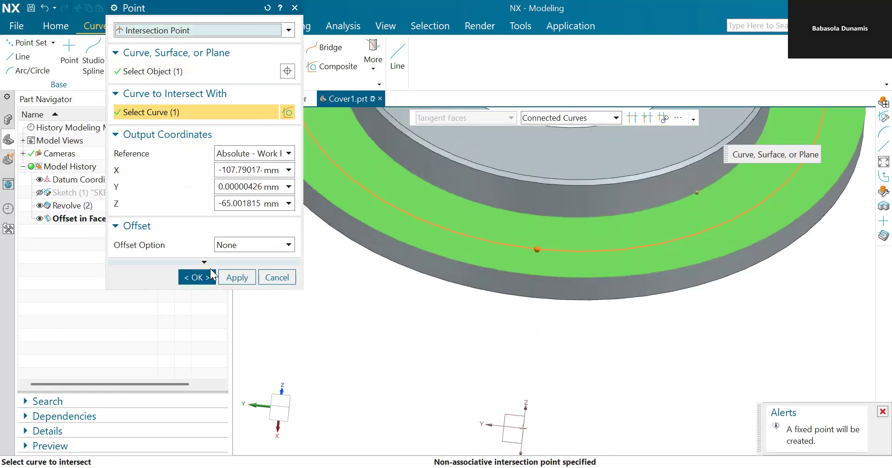
{"action": "left_click", "coordinate": [197, 277]}
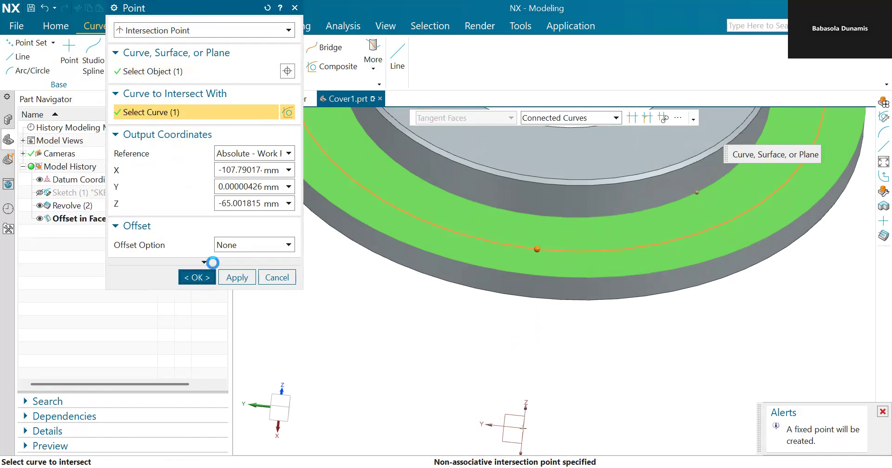
{"action": "scroll", "coordinate": [479, 304], "scroll_direction": "down", "scroll_amount": 5}
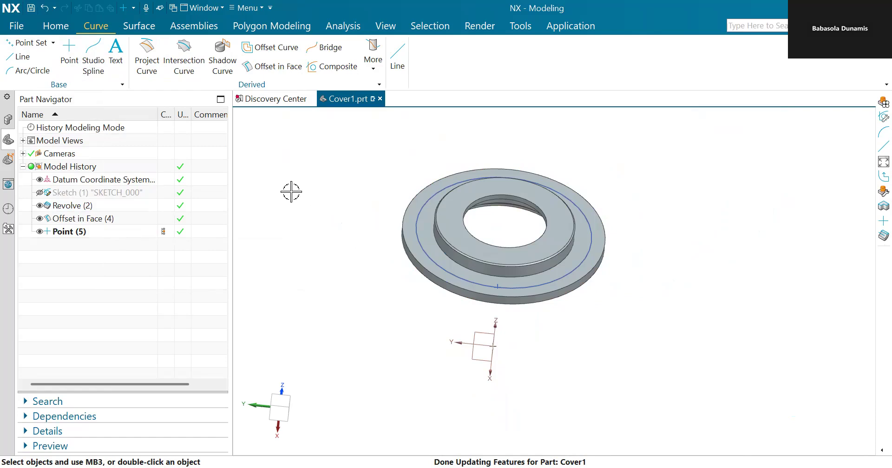
Step: Start a circular Pattern Feature of that point, using the X-axis as rotation vector and the offset circle's centre as pivot
{"action": "left_click", "coordinate": [57, 26]}
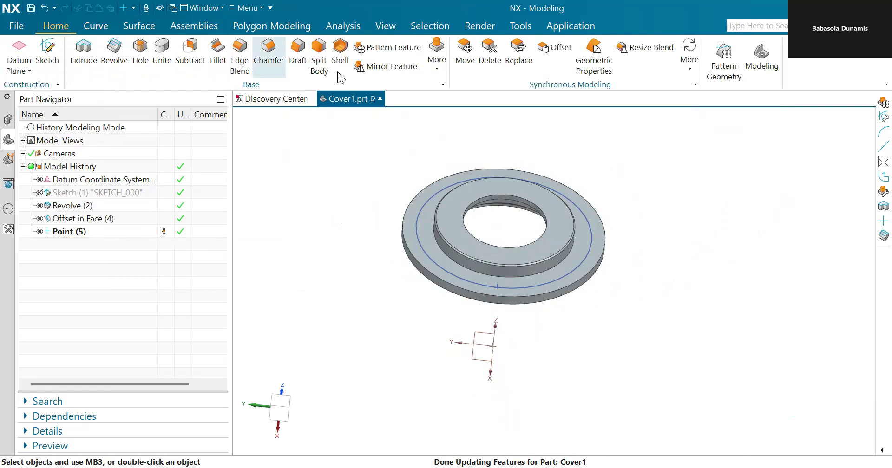
{"action": "left_click", "coordinate": [382, 53]}
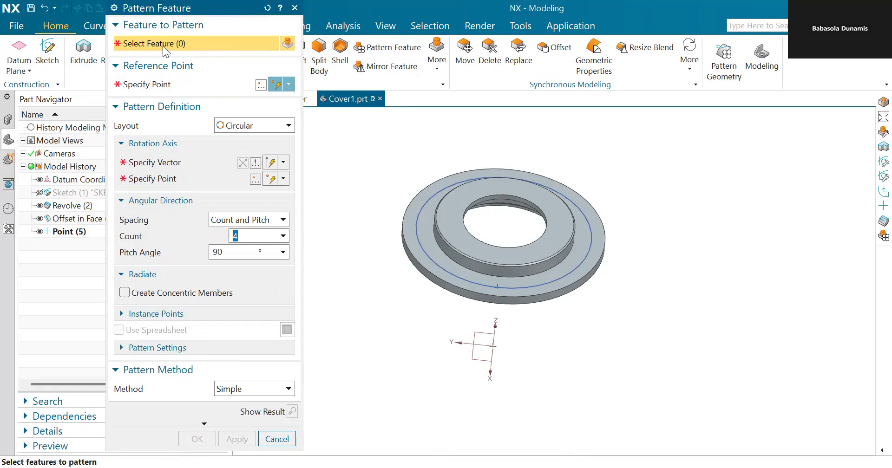
{"action": "scroll", "coordinate": [520, 321], "scroll_direction": "up", "scroll_amount": 3}
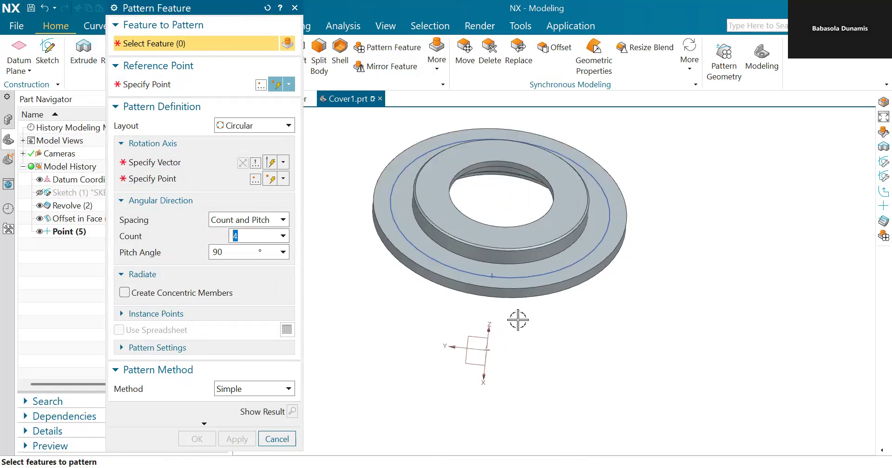
{"action": "left_click", "coordinate": [484, 266]}
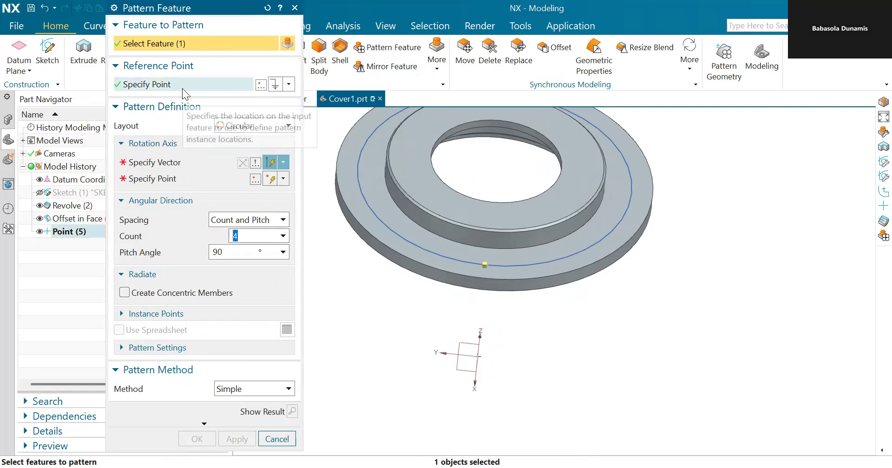
{"action": "left_click", "coordinate": [218, 162]}
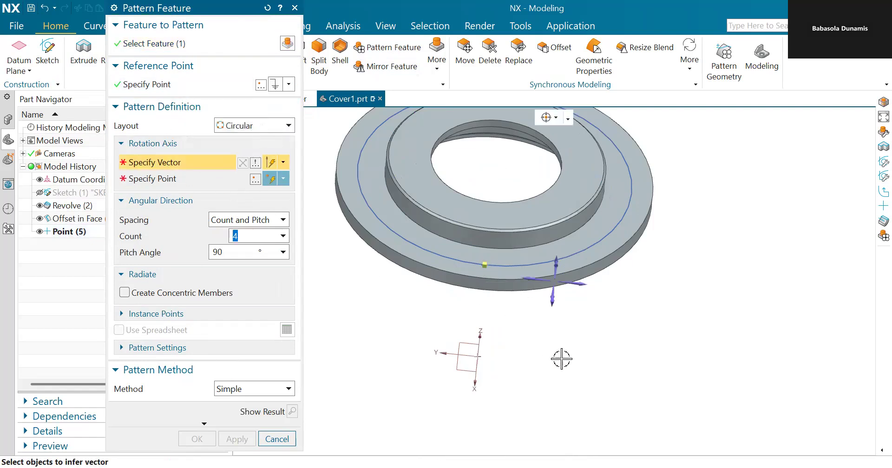
{"action": "middle_click_drag", "start_coordinate": [603, 340], "coordinate": [604, 319]}
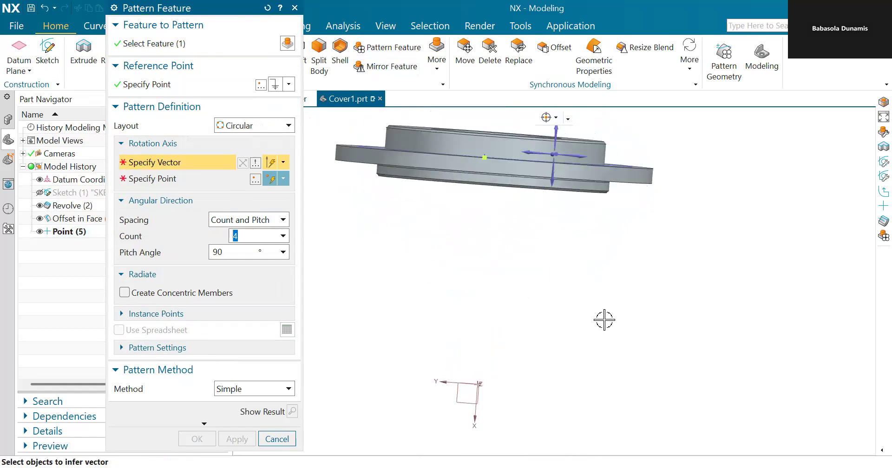
{"action": "left_click", "coordinate": [549, 181]}
{"action": "middle_click_drag", "start_coordinate": [474, 259], "coordinate": [476, 292]}
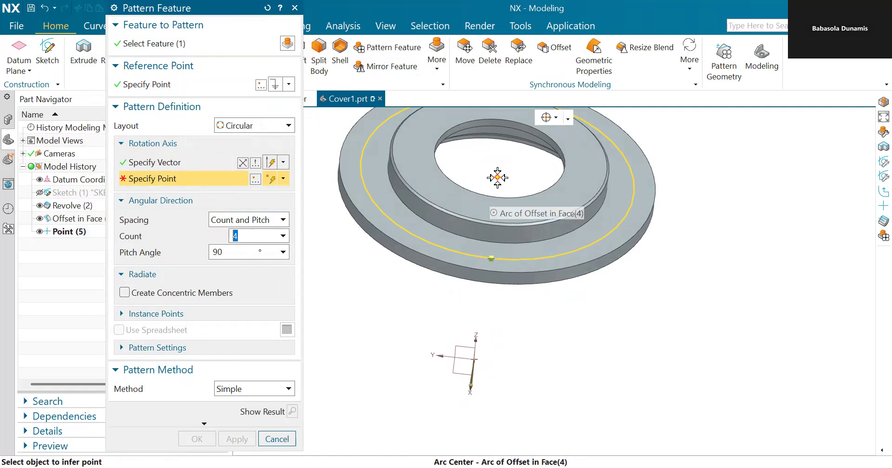
{"action": "left_click", "coordinate": [498, 178]}
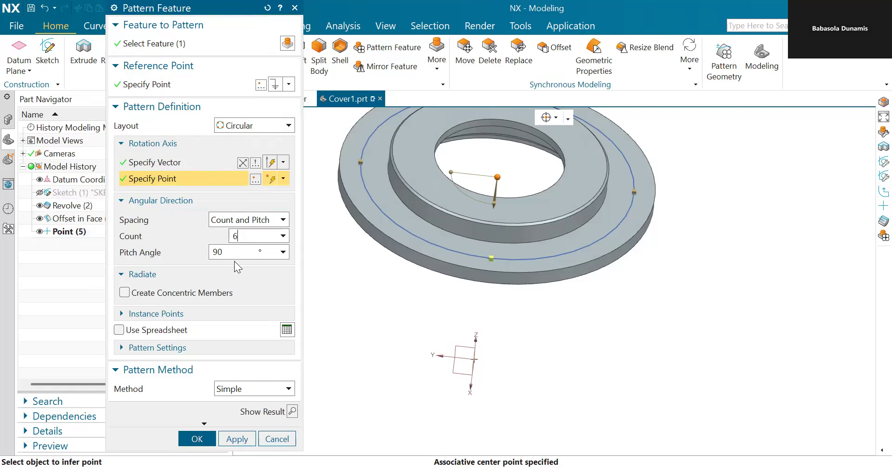
Step: Set the pattern to 6 instances at a 60° pitch angle, preview it, and confirm
{"action": "left_click", "coordinate": [236, 253]}
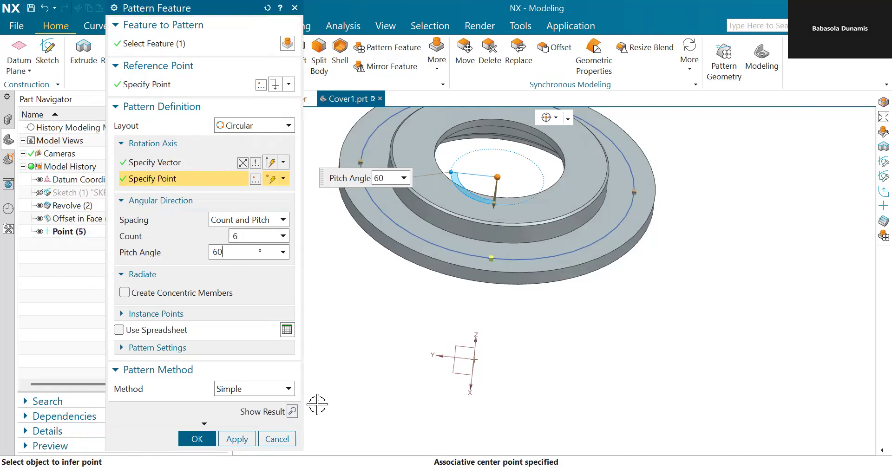
{"action": "left_click", "coordinate": [292, 412]}
{"action": "middle_click_drag", "start_coordinate": [581, 368], "coordinate": [582, 390]}
{"action": "scroll", "coordinate": [503, 253], "scroll_direction": "down", "scroll_amount": 1}
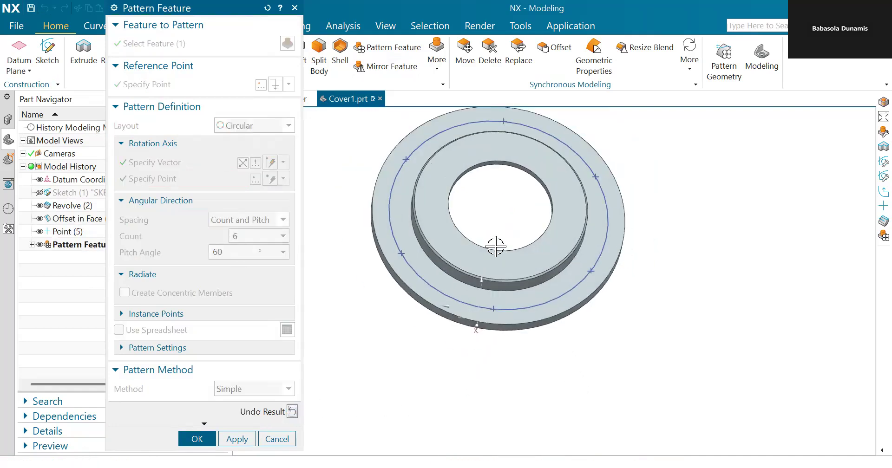
{"action": "left_click", "coordinate": [204, 441]}
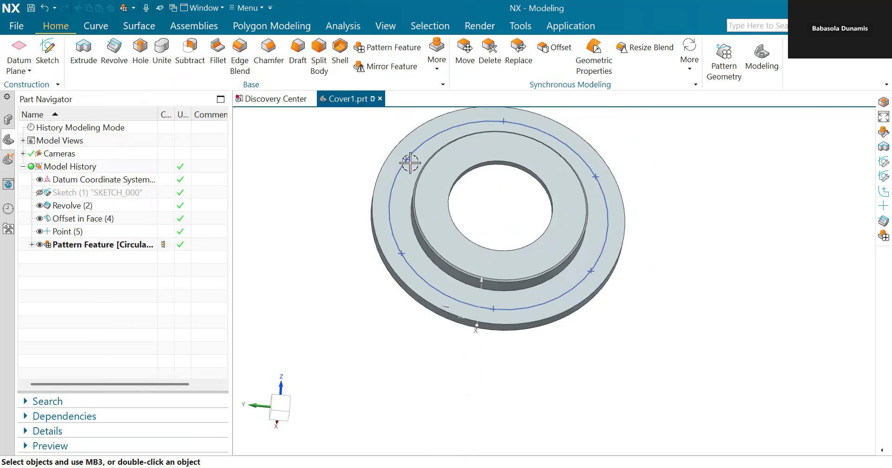
Step: Start a Simple hole with a 9 mm diameter
{"action": "scroll", "coordinate": [418, 174], "scroll_direction": "up", "scroll_amount": 2}
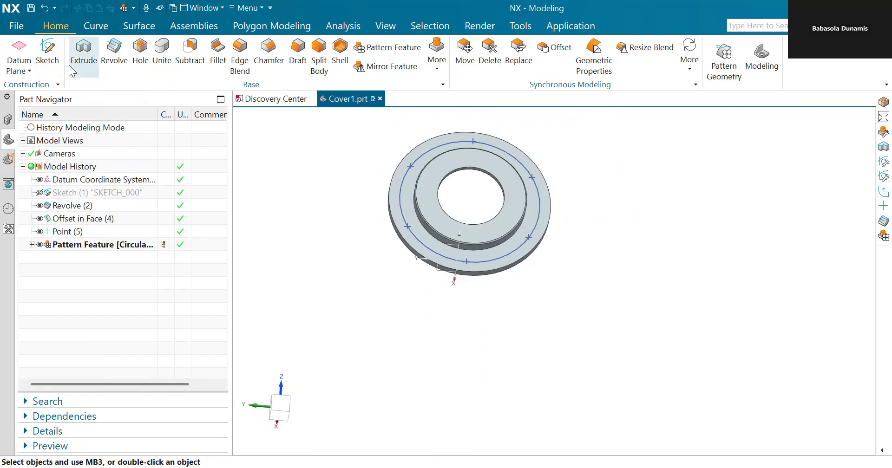
{"action": "left_click", "coordinate": [145, 46]}
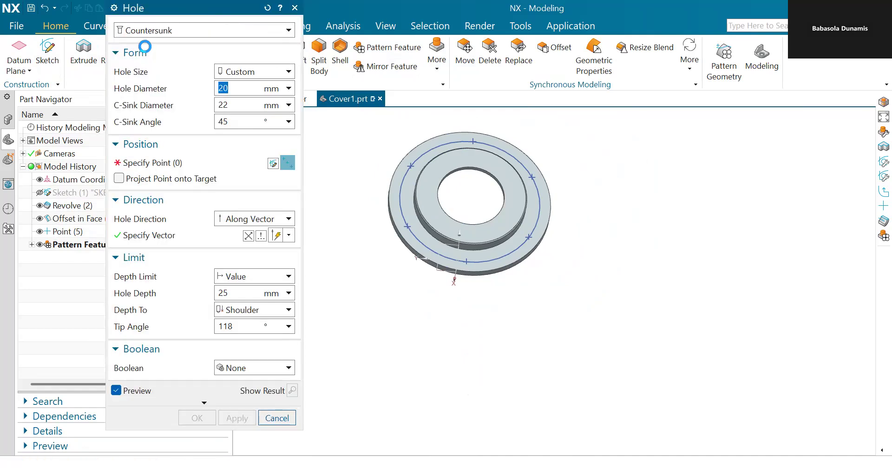
{"action": "left_click", "coordinate": [184, 30]}
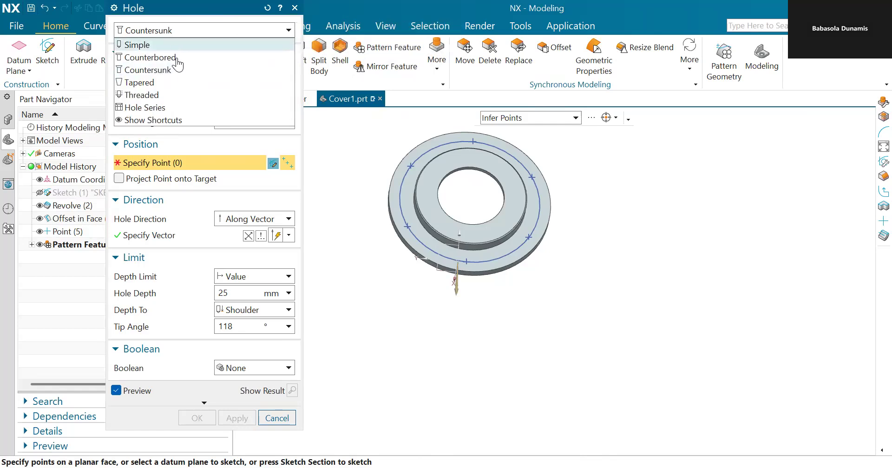
{"action": "left_click", "coordinate": [173, 46]}
{"action": "left_click", "coordinate": [242, 87]}
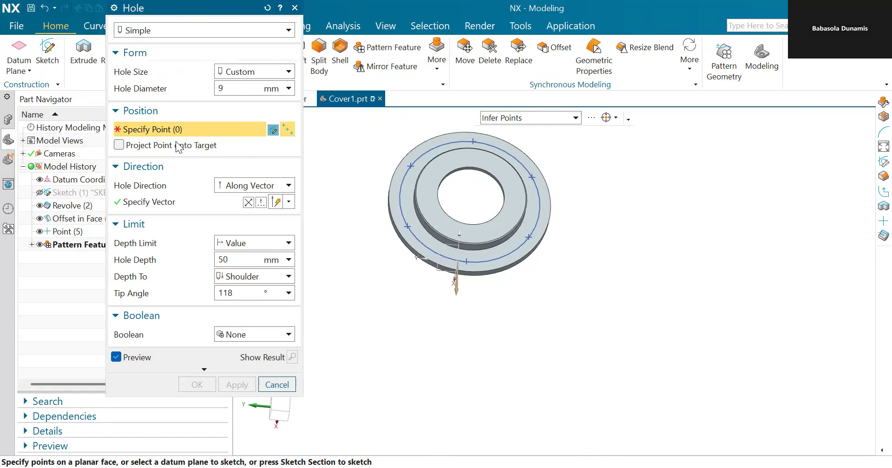
Step: Place the hole on the intersection point and all five patterned points around the Ø130 circle
{"action": "scroll", "coordinate": [462, 271], "scroll_direction": "down", "scroll_amount": 2}
{"action": "scroll", "coordinate": [462, 267], "scroll_direction": "down", "scroll_amount": 2}
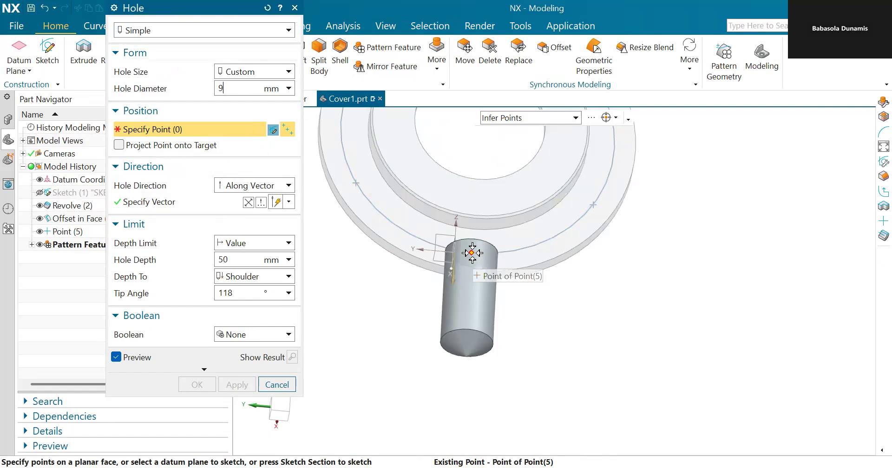
{"action": "left_click", "coordinate": [472, 253]}
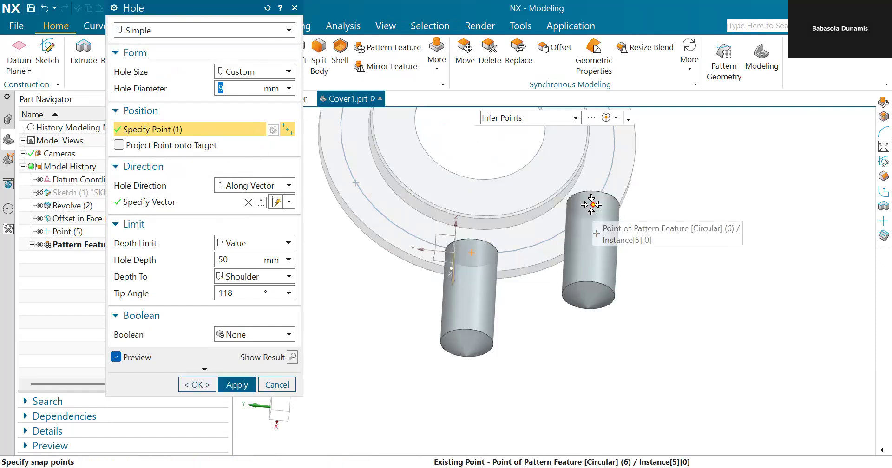
{"action": "left_click", "coordinate": [591, 205]}
{"action": "scroll", "coordinate": [592, 205], "scroll_direction": "up", "scroll_amount": 2}
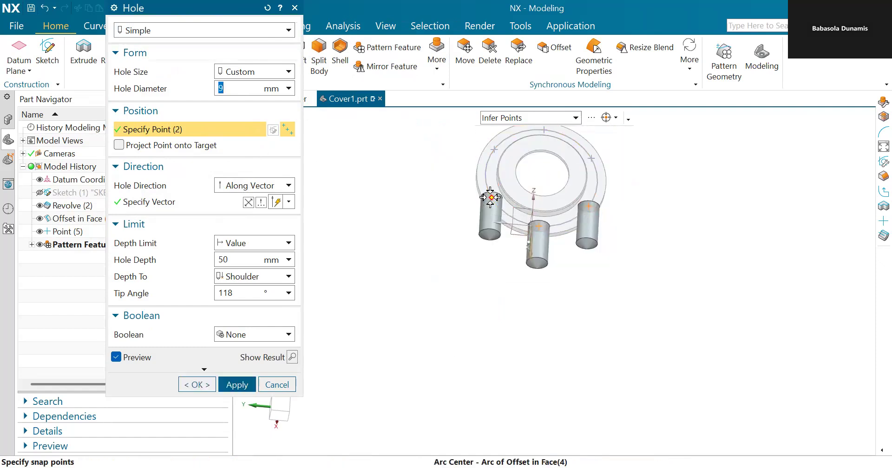
{"action": "left_click", "coordinate": [490, 198]}
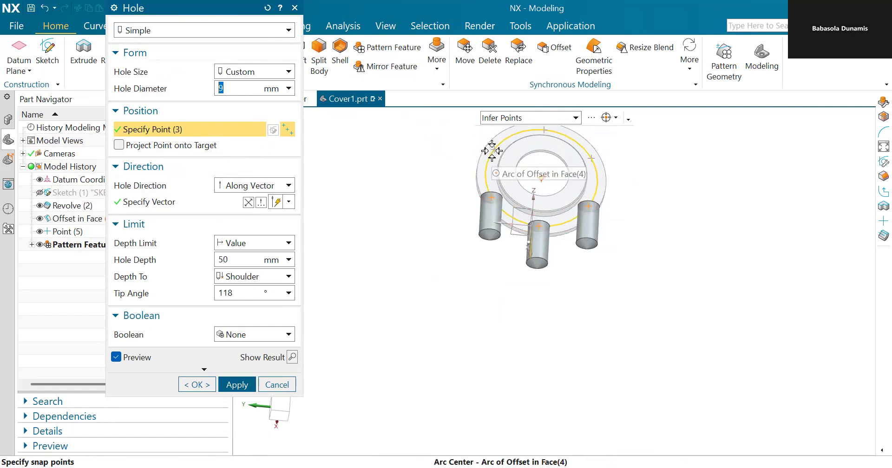
{"action": "left_click", "coordinate": [494, 149]}
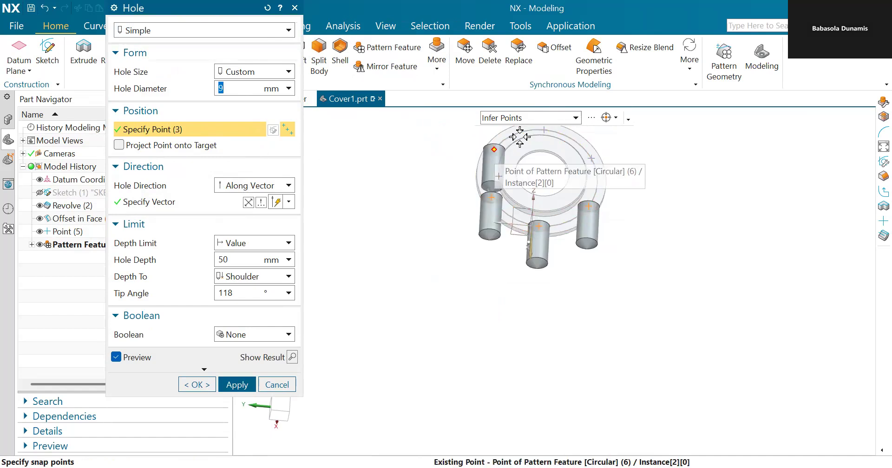
{"action": "left_click", "coordinate": [545, 130]}
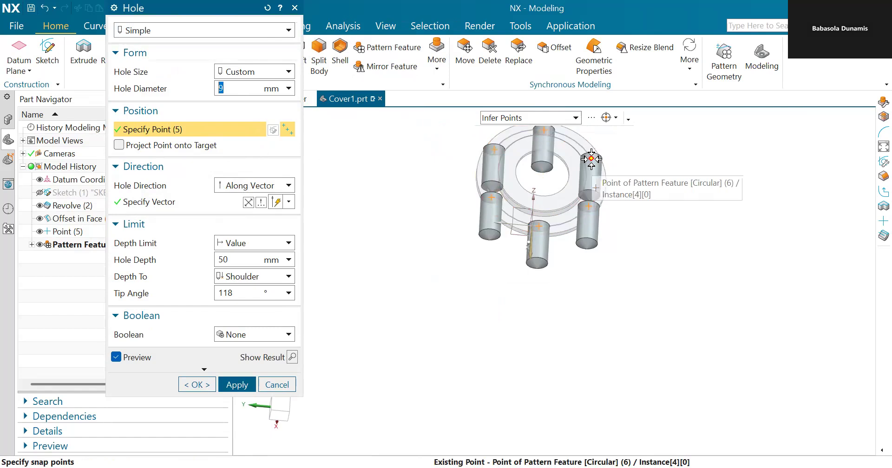
{"action": "left_click", "coordinate": [591, 159]}
{"action": "middle_click_drag", "start_coordinate": [647, 235], "coordinate": [650, 207]}
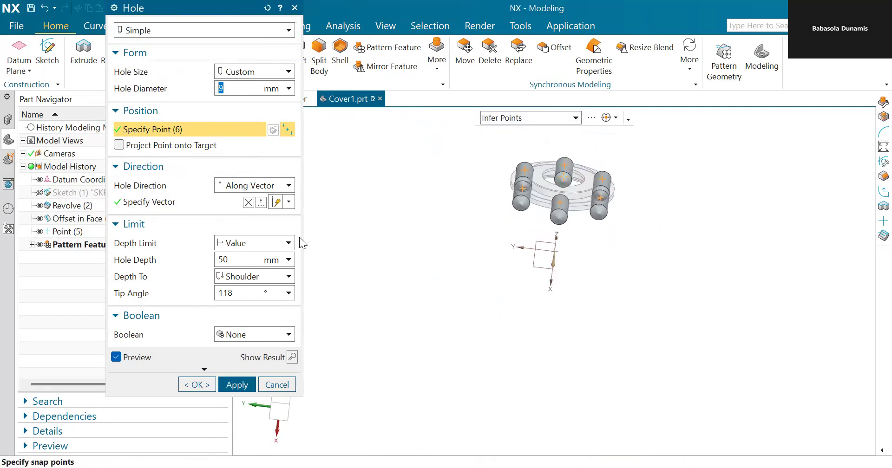
Step: Set the hole direction along the X-axis vector so the holes pass through the flange
{"action": "left_click", "coordinate": [277, 203]}
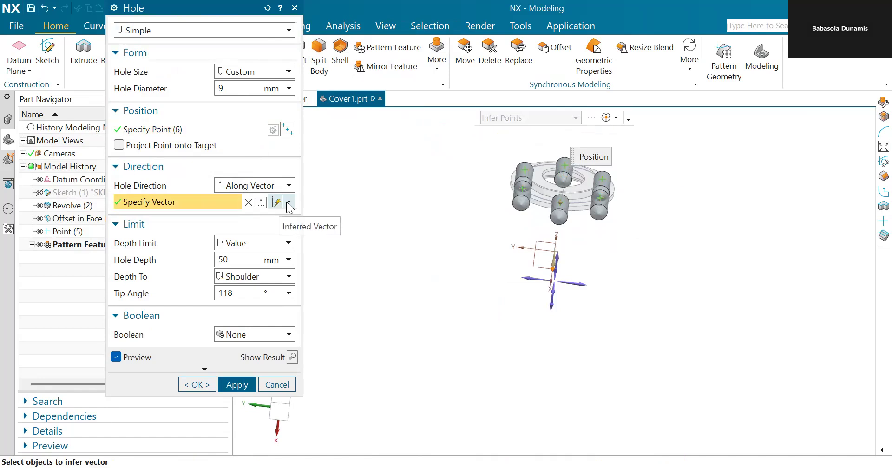
{"action": "left_click", "coordinate": [549, 302]}
{"action": "middle_click_drag", "start_coordinate": [641, 338], "coordinate": [663, 355]}
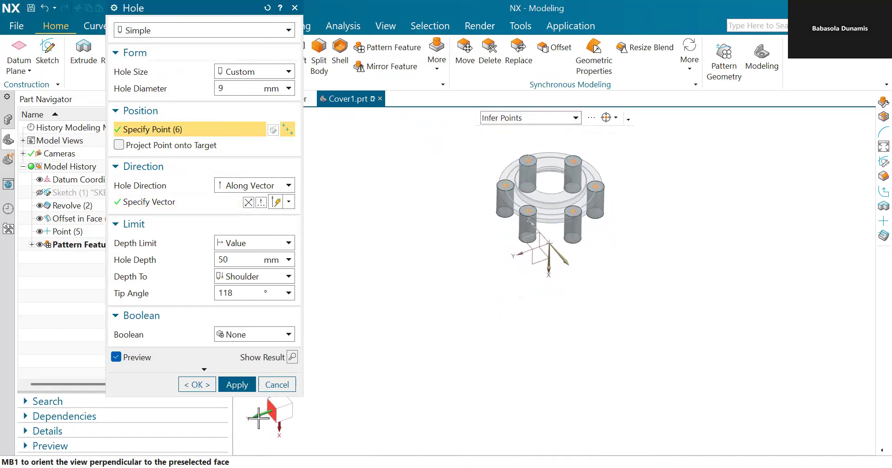
Step: Set the hole's Boolean to Subtract with the flange body, apply the hole, and close the Hole dialog
{"action": "left_click", "coordinate": [251, 335]}
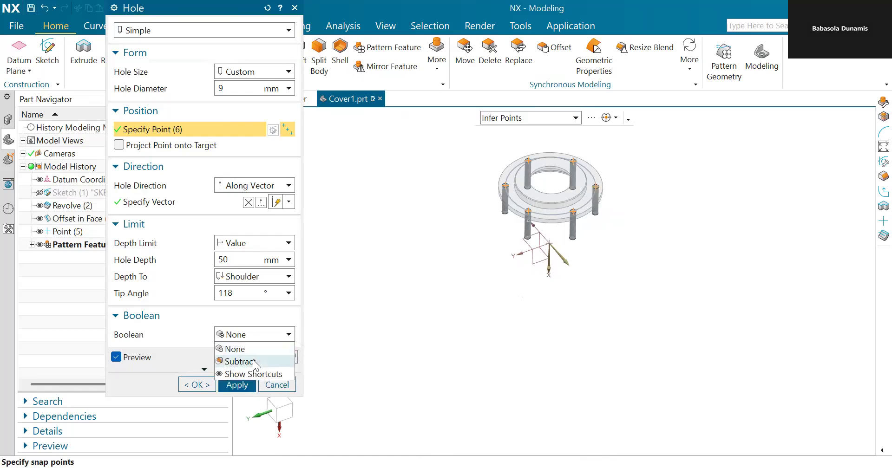
{"action": "left_click", "coordinate": [253, 361]}
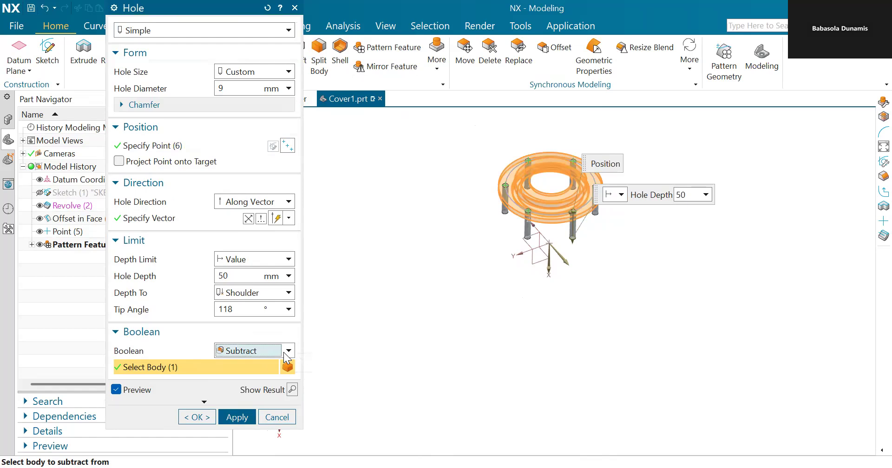
{"action": "left_click", "coordinate": [284, 352]}
{"action": "left_click", "coordinate": [234, 365]}
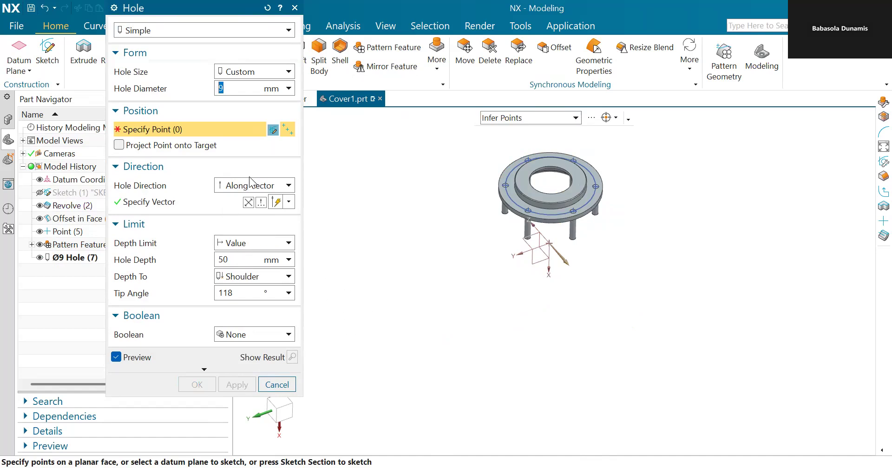
{"action": "scroll", "coordinate": [530, 260], "scroll_direction": "up", "scroll_amount": 2}
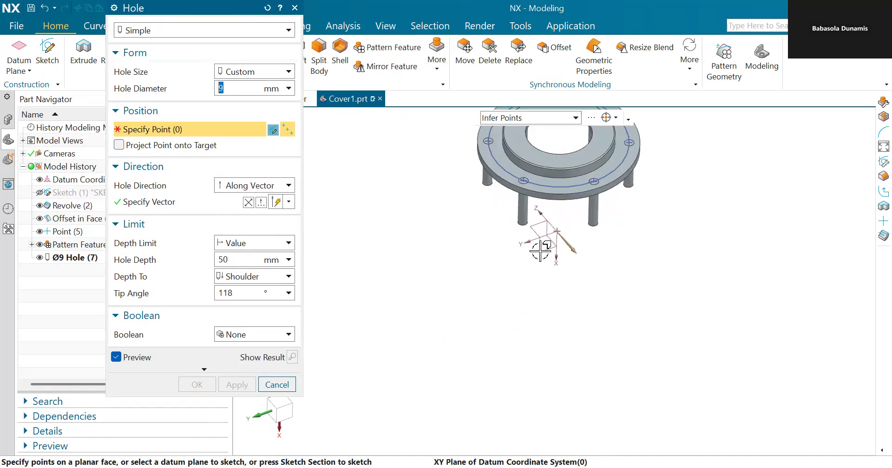
{"action": "left_click", "coordinate": [295, 8]}
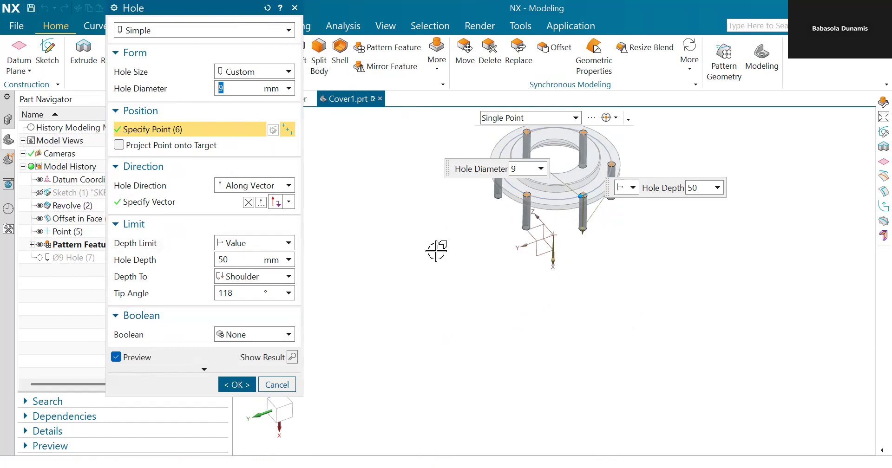
Step: Edit the Ø9 hole feature, setting Boolean to Subtract from the revolved flange body, and confirm
{"action": "left_click", "coordinate": [243, 335]}
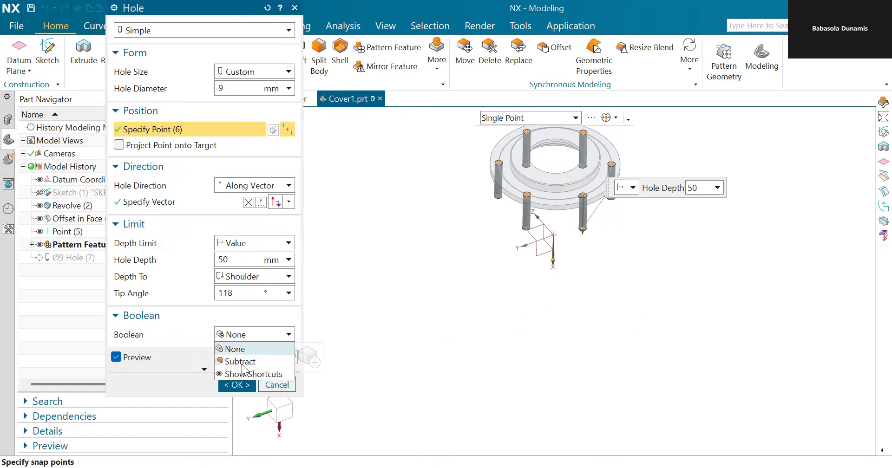
{"action": "left_click", "coordinate": [240, 362]}
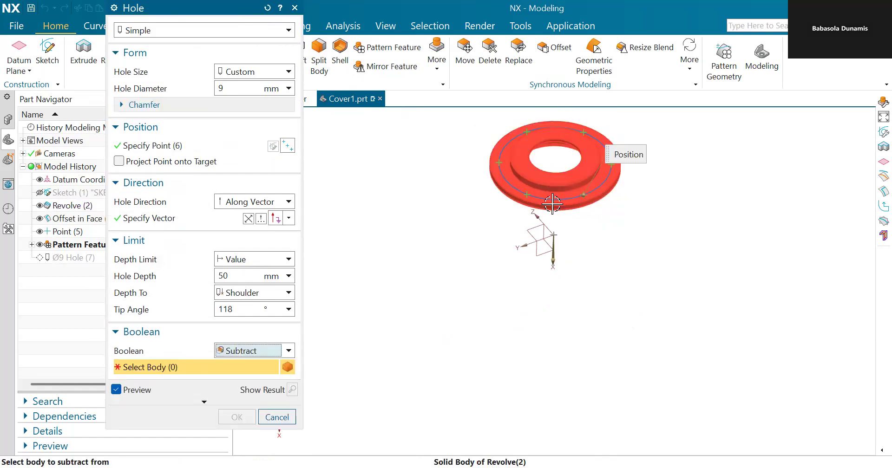
{"action": "left_click", "coordinate": [538, 221]}
{"action": "left_click", "coordinate": [236, 417]}
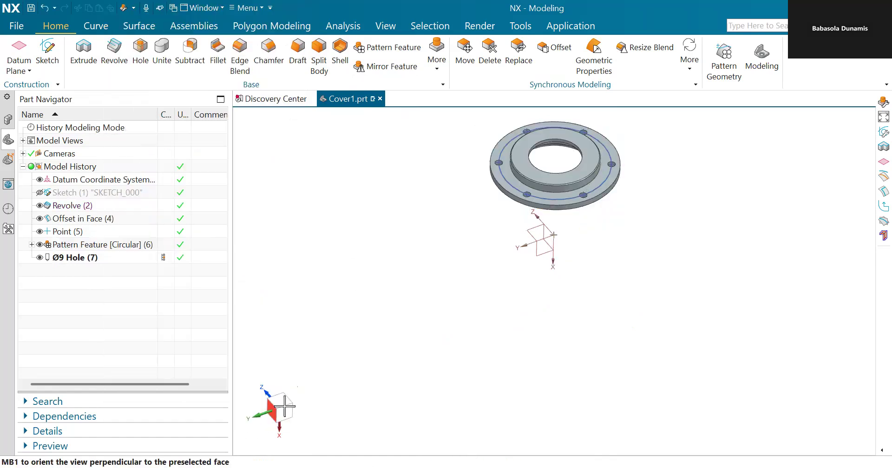
Step: Orbit and zoom around the flange to inspect the six bolt holes on the circle
{"action": "middle_click_drag", "start_coordinate": [647, 275], "coordinate": [581, 115]}
{"action": "scroll", "coordinate": [582, 115], "scroll_direction": "up", "scroll_amount": 3}
{"action": "middle_click_drag", "start_coordinate": [654, 144], "coordinate": [657, 219]}
{"action": "scroll", "coordinate": [643, 237], "scroll_direction": "up", "scroll_amount": 3}
{"action": "scroll", "coordinate": [656, 228], "scroll_direction": "down", "scroll_amount": 2}
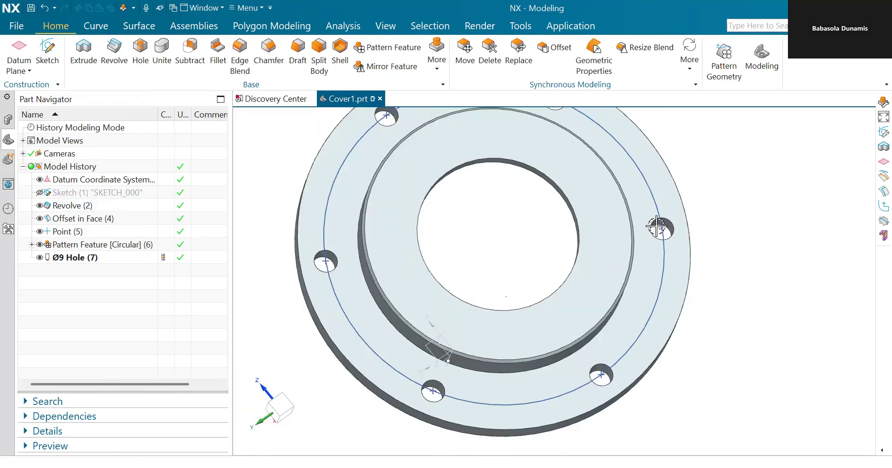
{"action": "scroll", "coordinate": [657, 228], "scroll_direction": "down", "scroll_amount": 5}
{"action": "middle_click_drag", "start_coordinate": [757, 277], "coordinate": [606, 319]}
{"action": "scroll", "coordinate": [551, 221], "scroll_direction": "up", "scroll_amount": 3}
{"action": "scroll", "coordinate": [543, 226], "scroll_direction": "down", "scroll_amount": 3}
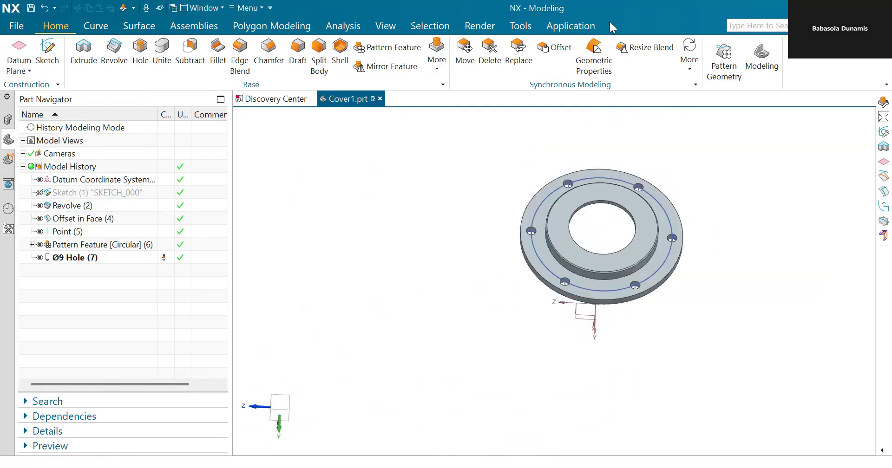